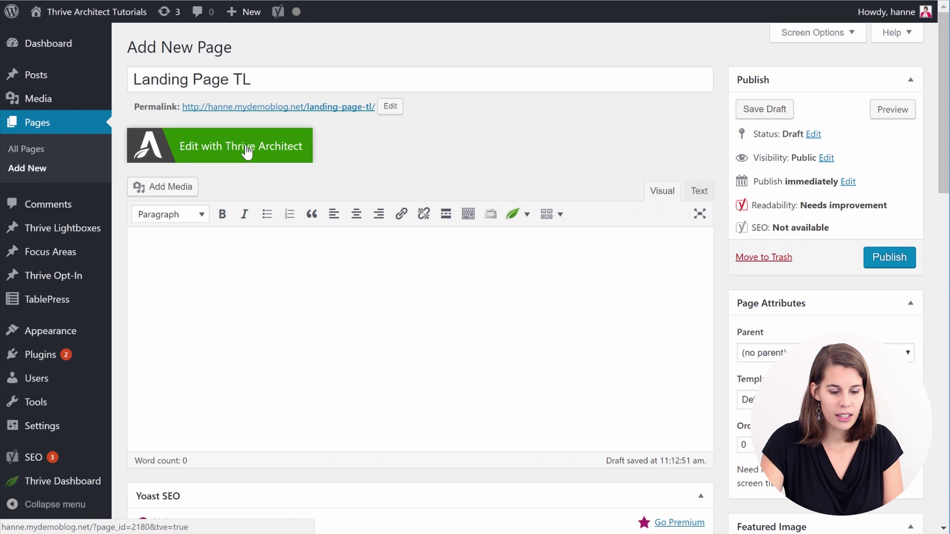
# Step: Apply the Mini Squeeze 2 Lead Generation 1 landing page template to the page and preview it
pyautogui.click(245, 146)
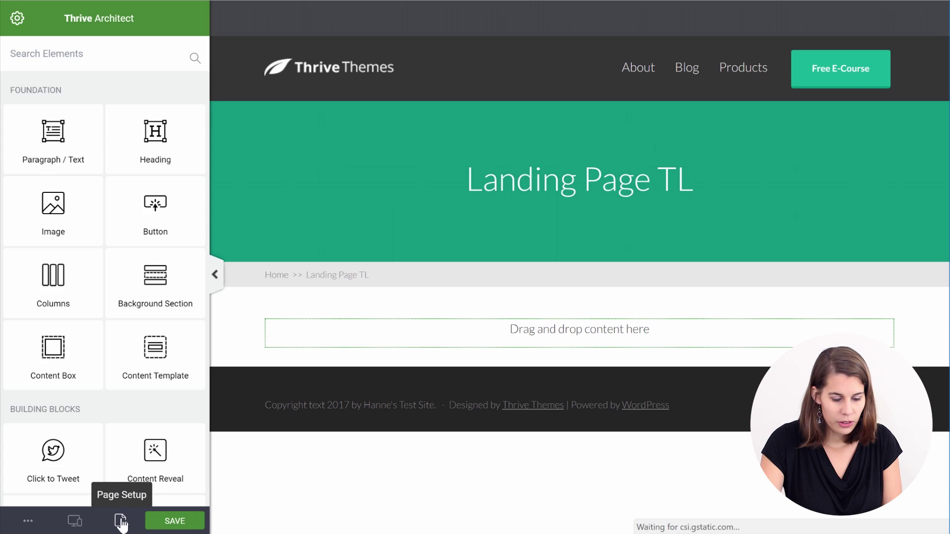
pyautogui.click(122, 521)
pyautogui.click(113, 103)
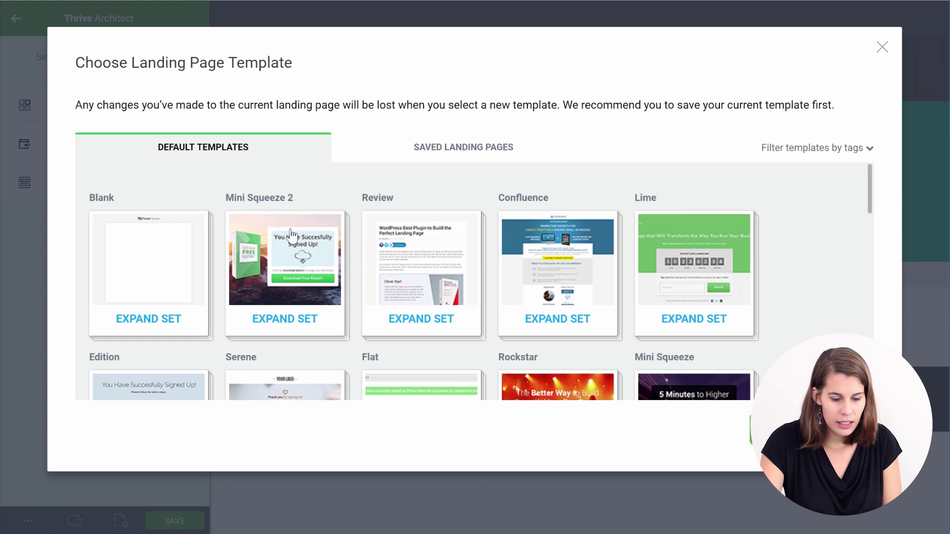
pyautogui.click(291, 237)
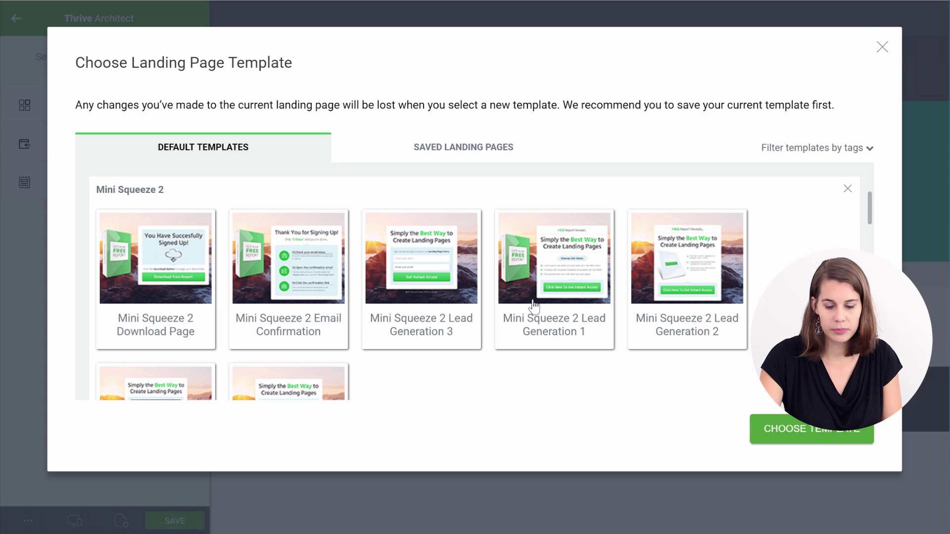
pyautogui.click(566, 330)
pyautogui.click(797, 431)
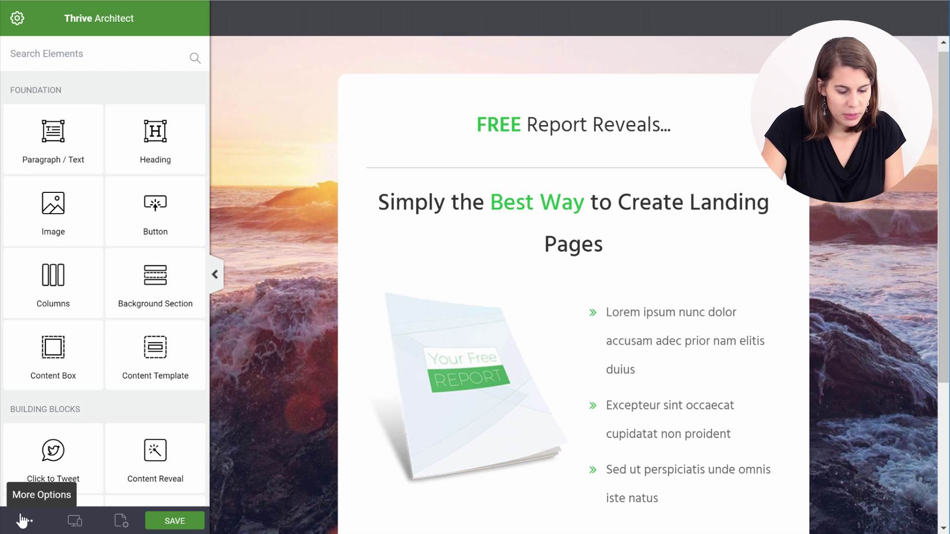
pyautogui.click(22, 521)
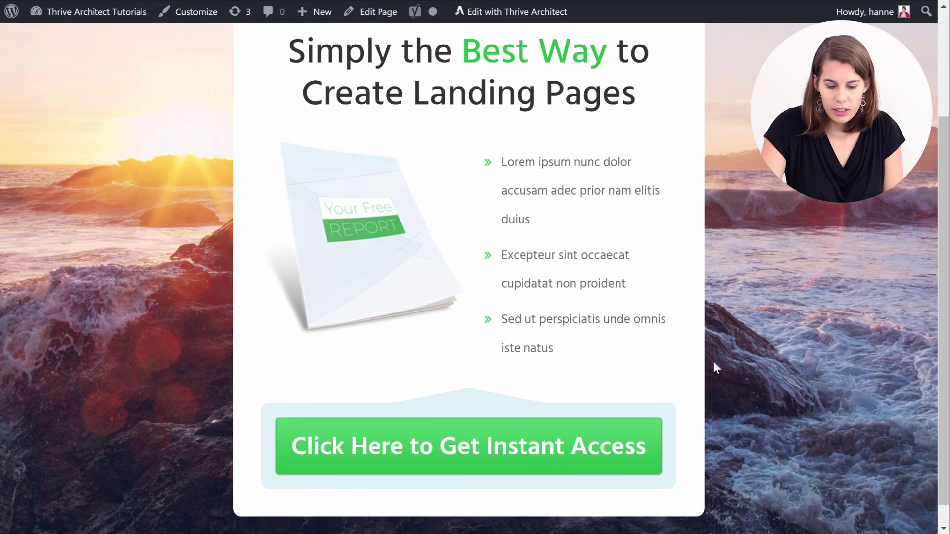
# Step: Open the sign-up lightbox from the green Click Here to Get Instant Access button
pyautogui.click(498, 425)
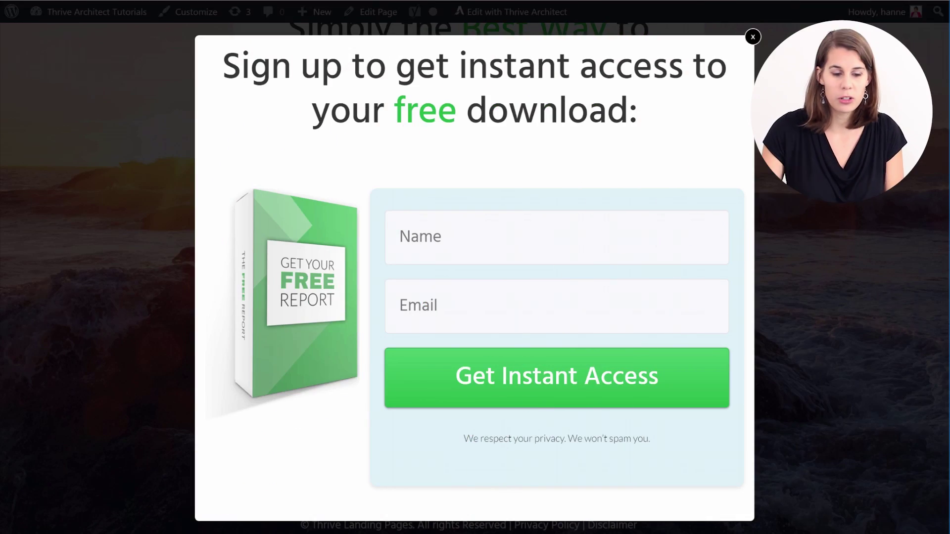
# Step: Close the popup and create a ThriveBox named 'Mini Squeeze' in Thrive Leads
pyautogui.click(752, 37)
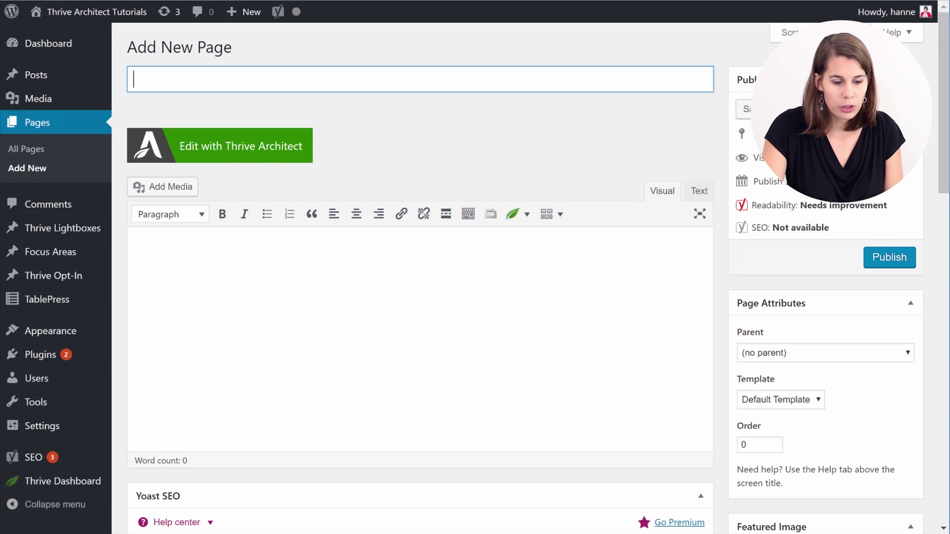
pyautogui.click(63, 481)
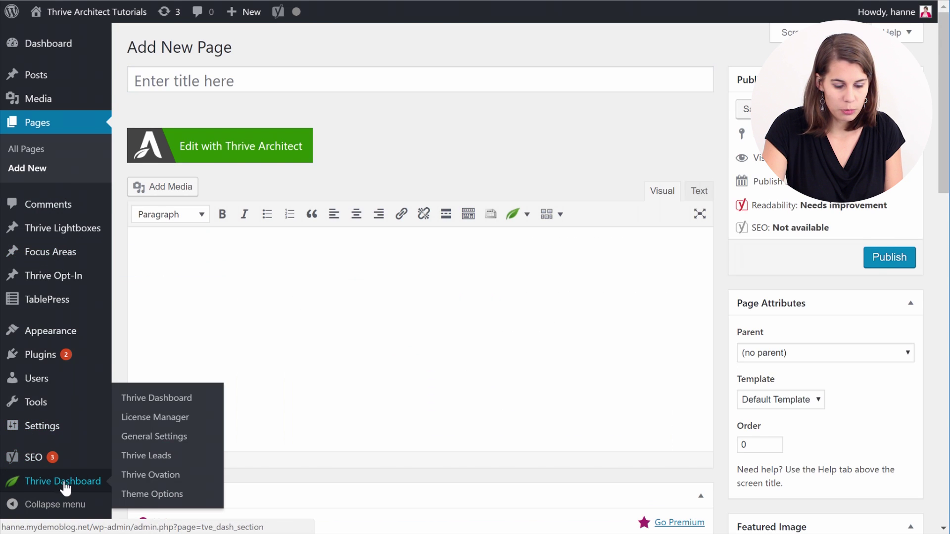
pyautogui.click(147, 454)
pyautogui.scroll(-10, 452, 227)
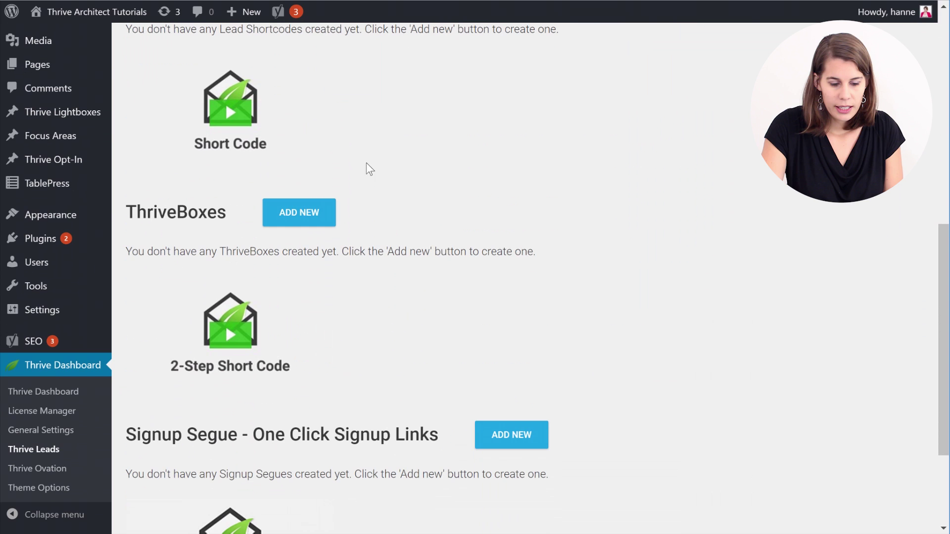
pyautogui.click(277, 221)
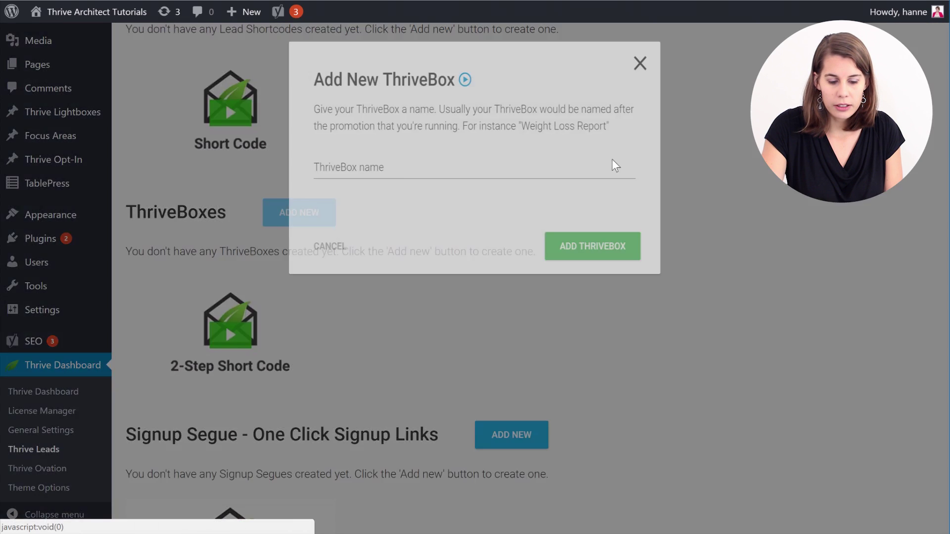
pyautogui.write('Mini Swe')
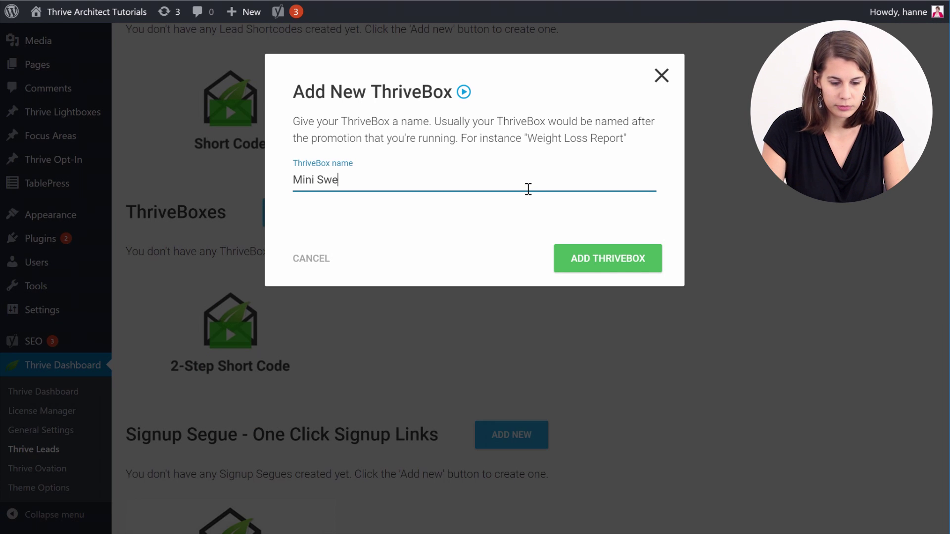
pyautogui.press('BackSpace')
pyautogui.press('BackSpace')
pyautogui.write('queeze')
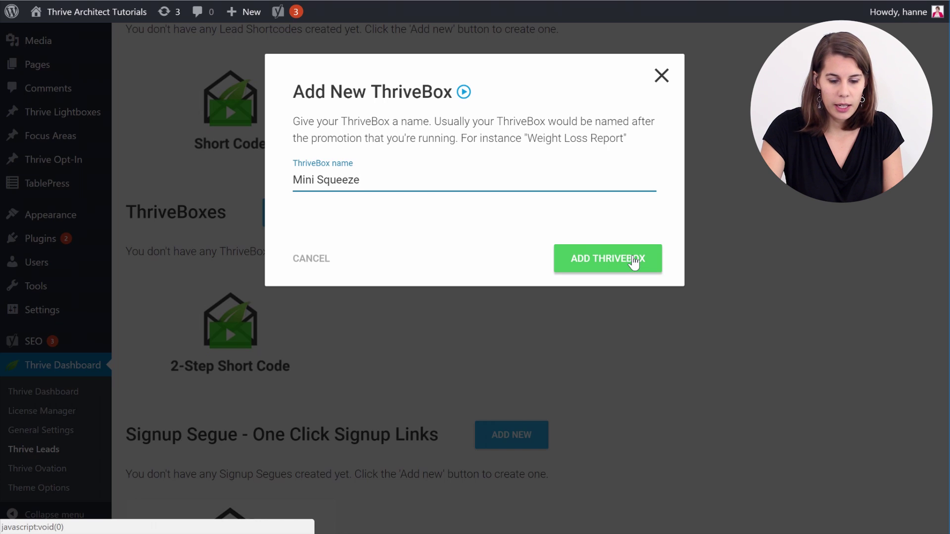
pyautogui.click(634, 261)
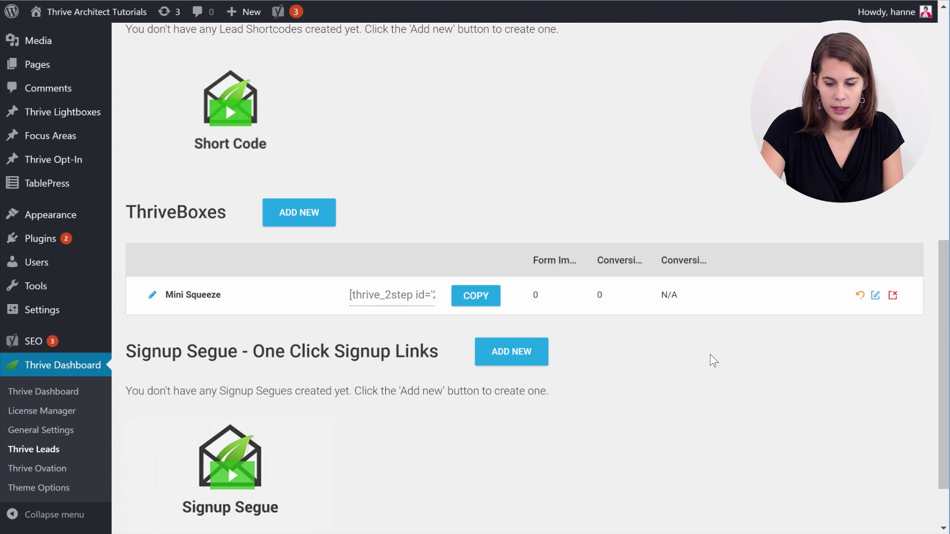
# Step: Add a new form named 'Image' to the Mini Squeeze ThriveBox
pyautogui.click(877, 296)
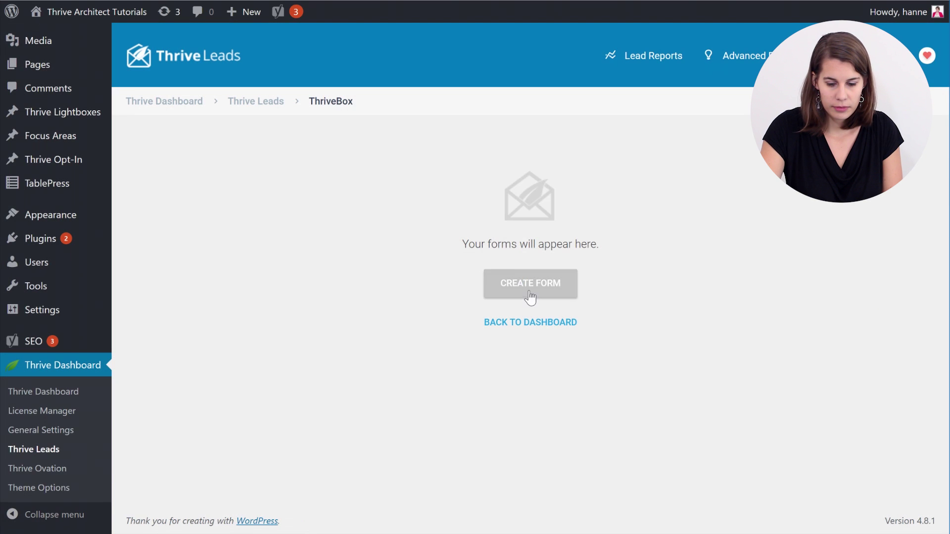
pyautogui.click(529, 286)
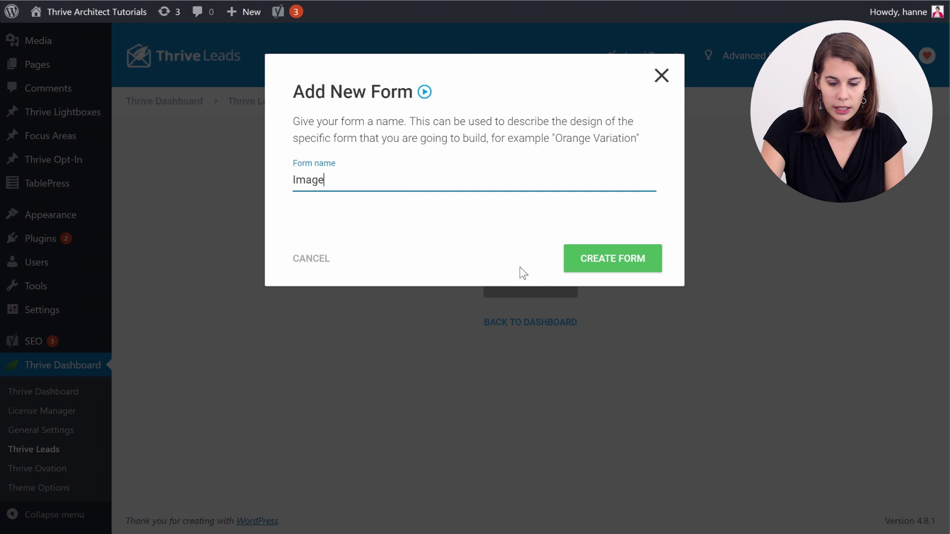
pyautogui.click(598, 257)
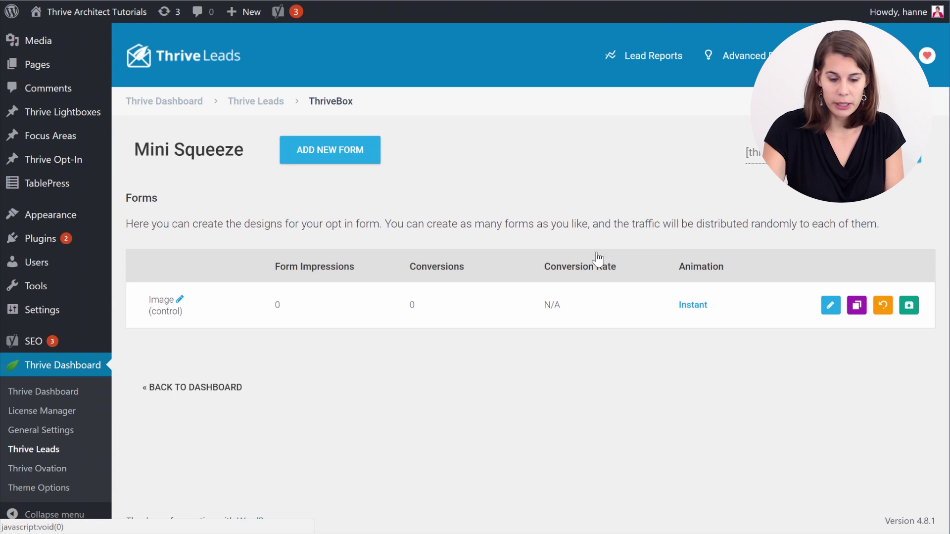
# Step: Open the Image form's design and apply the LP Mini Squeeze template to it
pyautogui.click(830, 306)
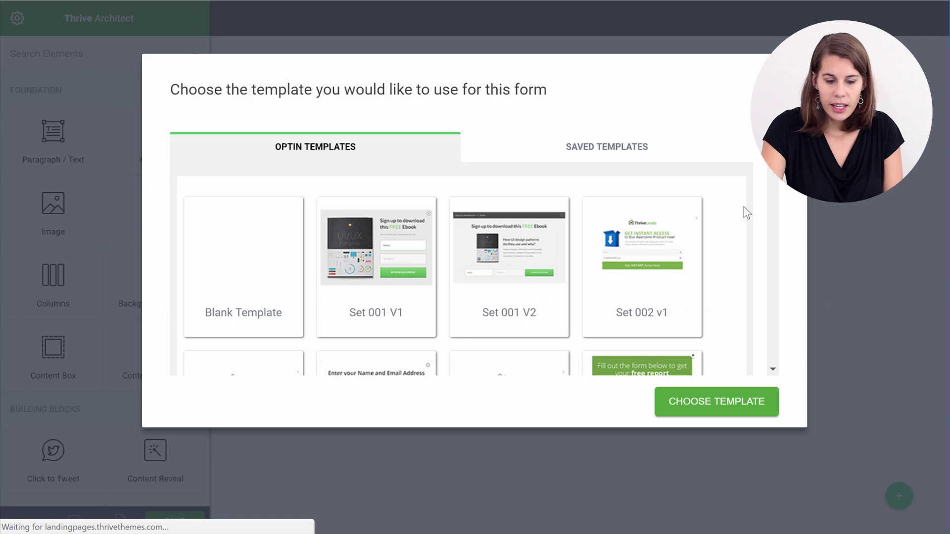
pyautogui.scroll(-15, 684, 176)
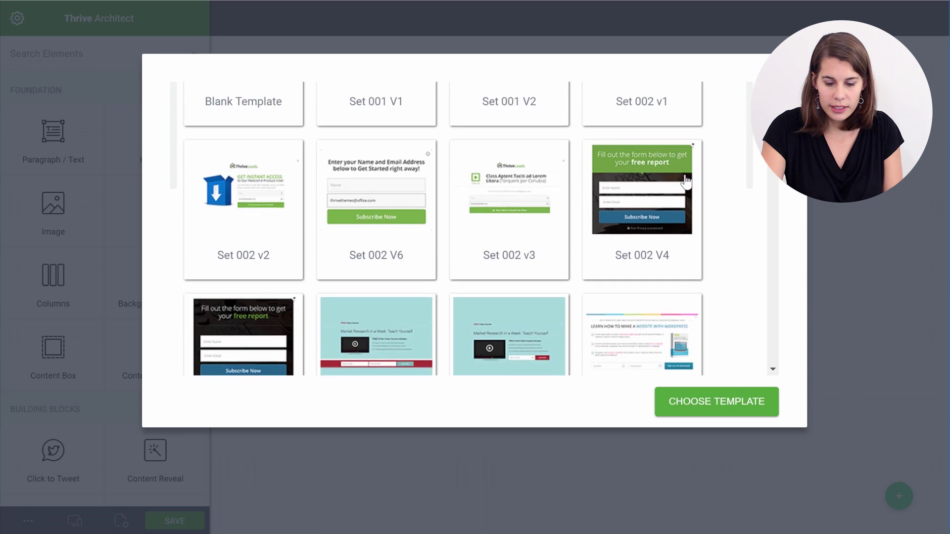
pyautogui.scroll(-20, 685, 183)
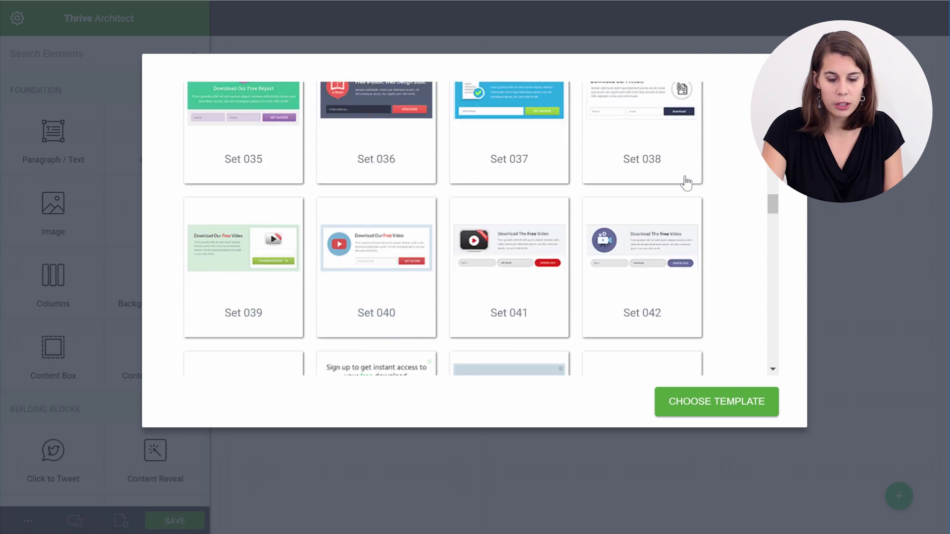
pyautogui.scroll(5, 686, 183)
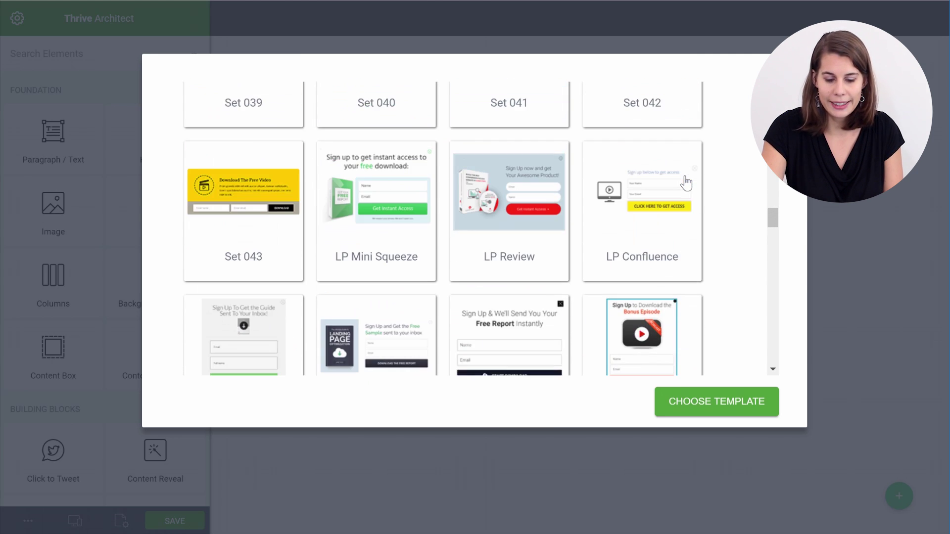
pyautogui.scroll(1, 685, 183)
pyautogui.scroll(-1, 685, 182)
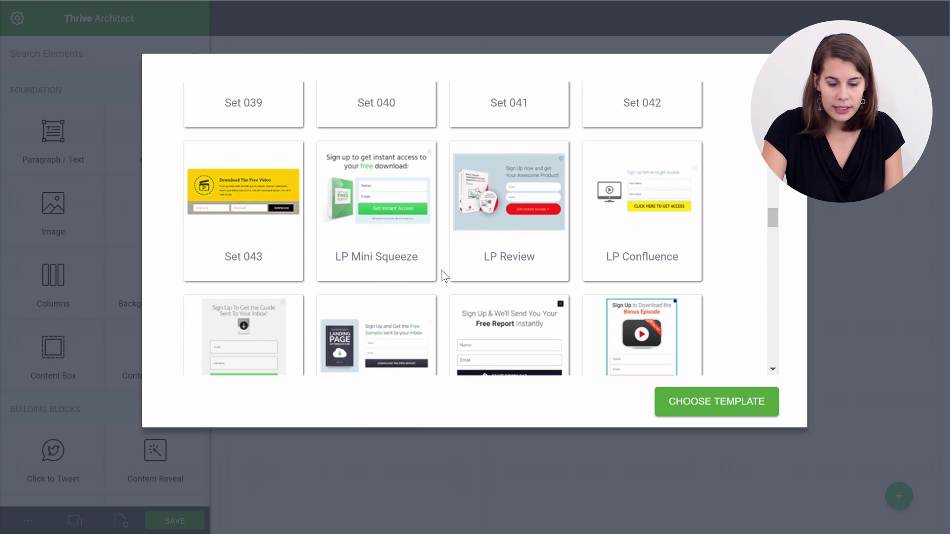
pyautogui.click(411, 256)
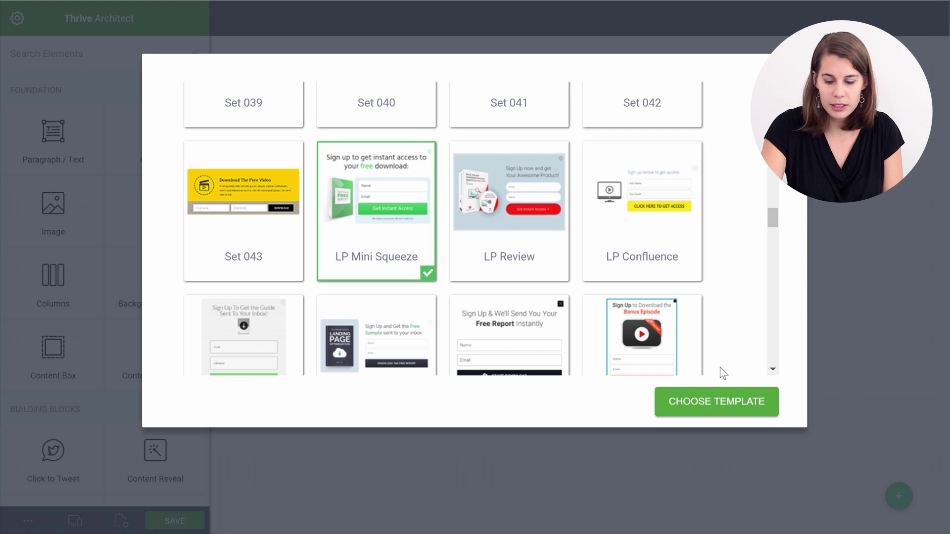
pyautogui.click(704, 406)
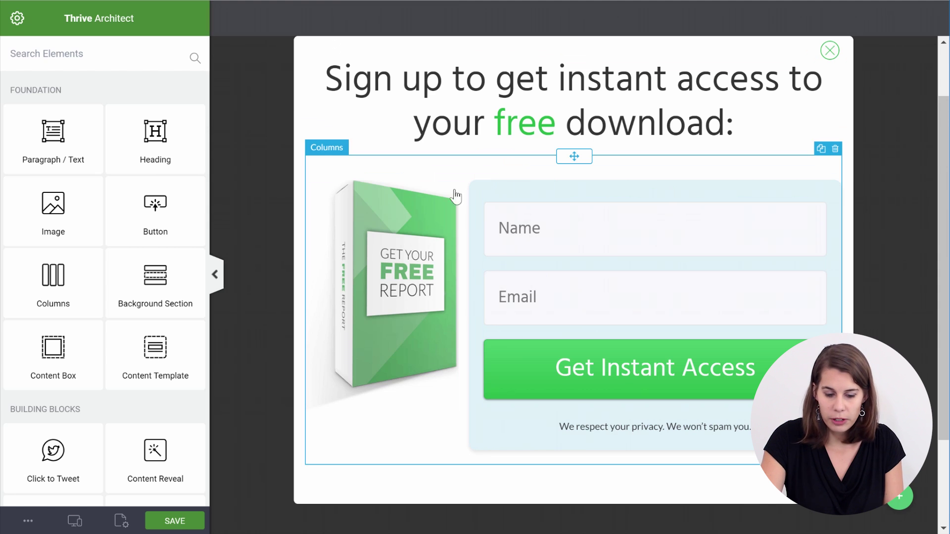
# Step: Save the Image form's LP Mini Squeeze design and check its form and headline elements
pyautogui.click(170, 525)
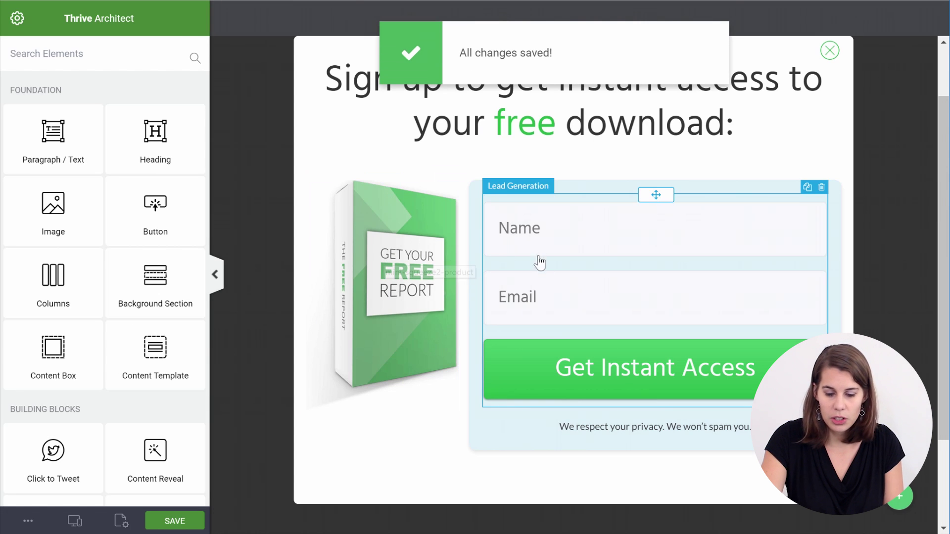
pyautogui.click(545, 270)
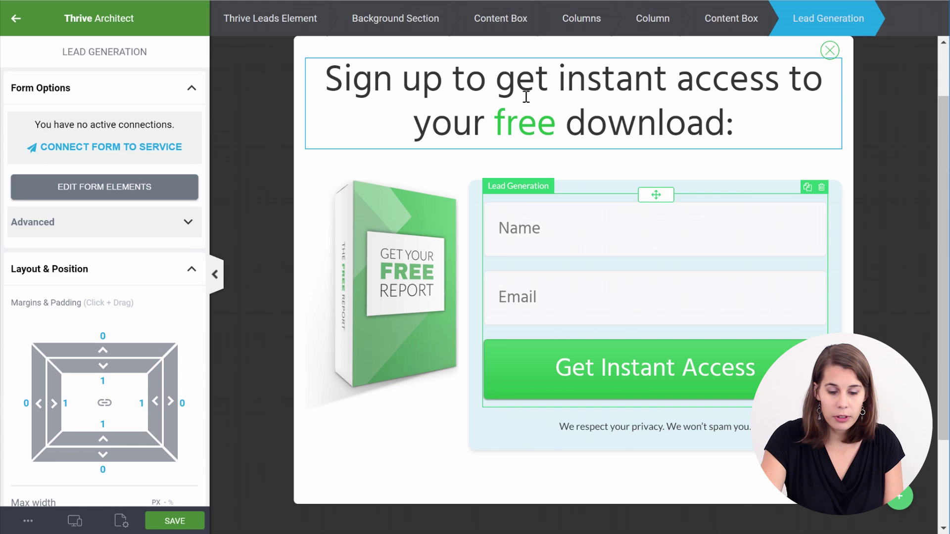
pyautogui.click(517, 123)
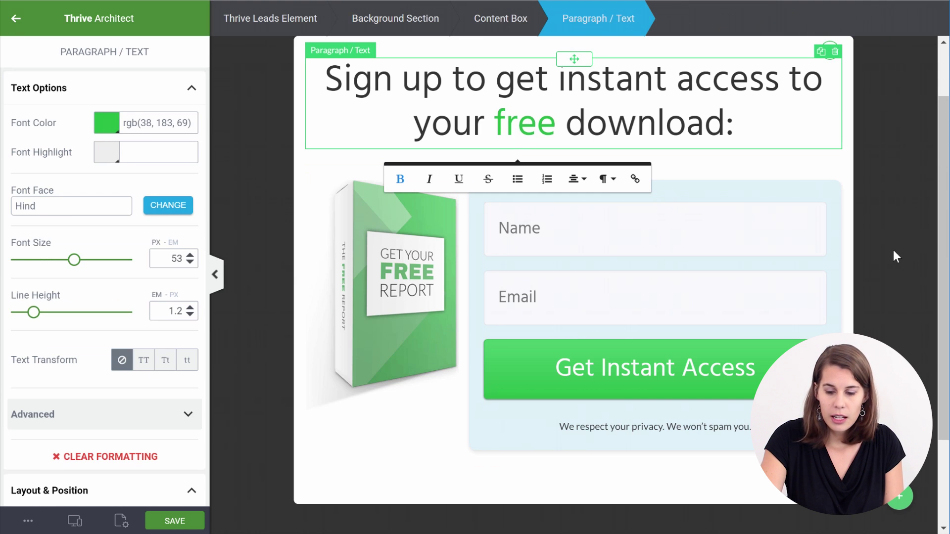
pyautogui.click(893, 250)
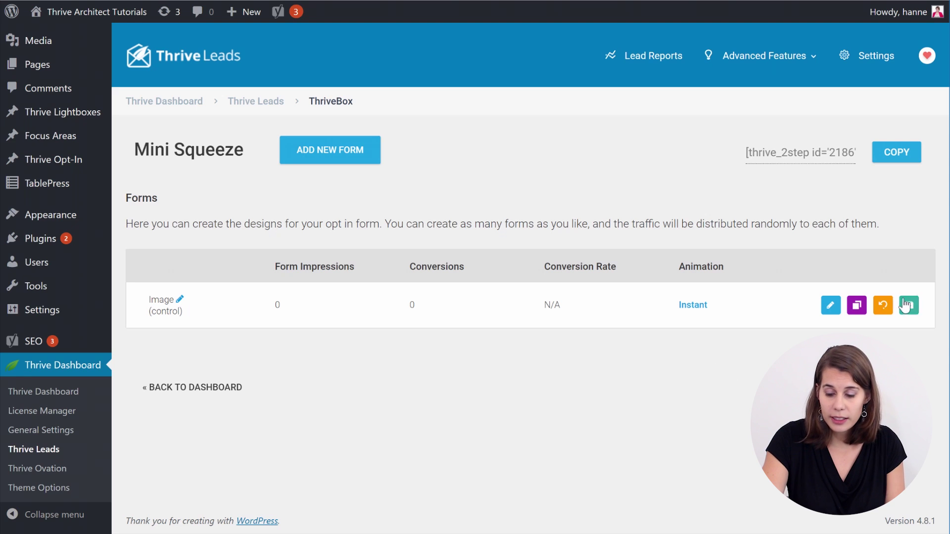
# Step: Clone the Image form and open the Copy of Image design for editing
pyautogui.click(857, 305)
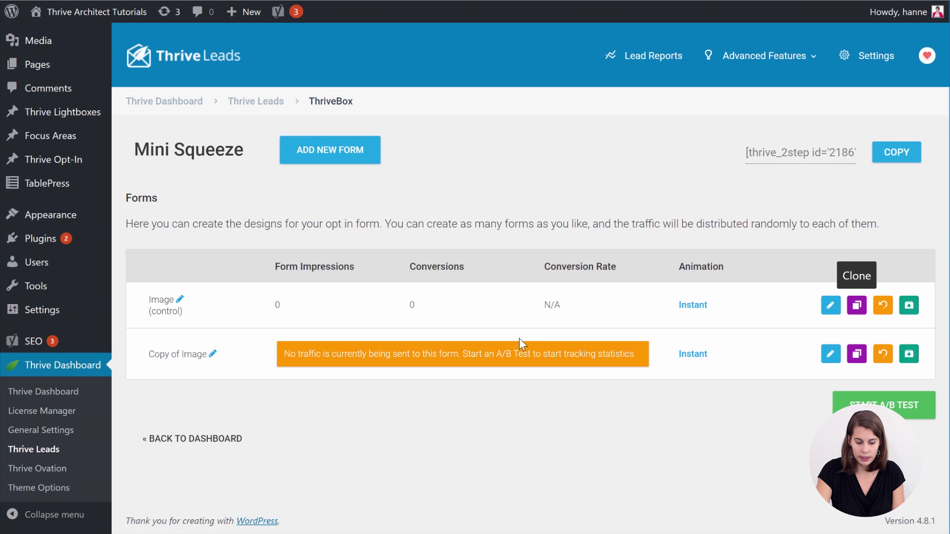
pyautogui.click(831, 354)
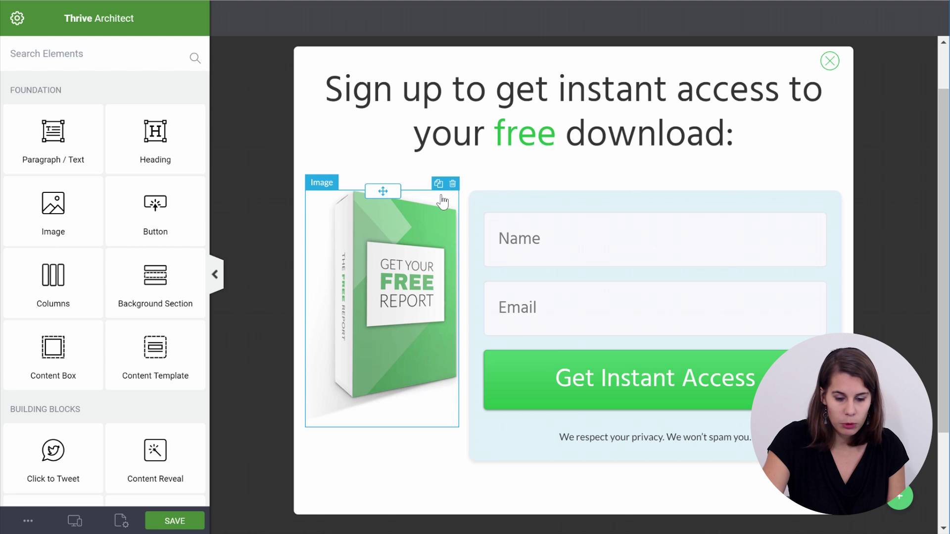
# Step: Replace the book image with a Styled List in the form's left column
pyautogui.click(453, 184)
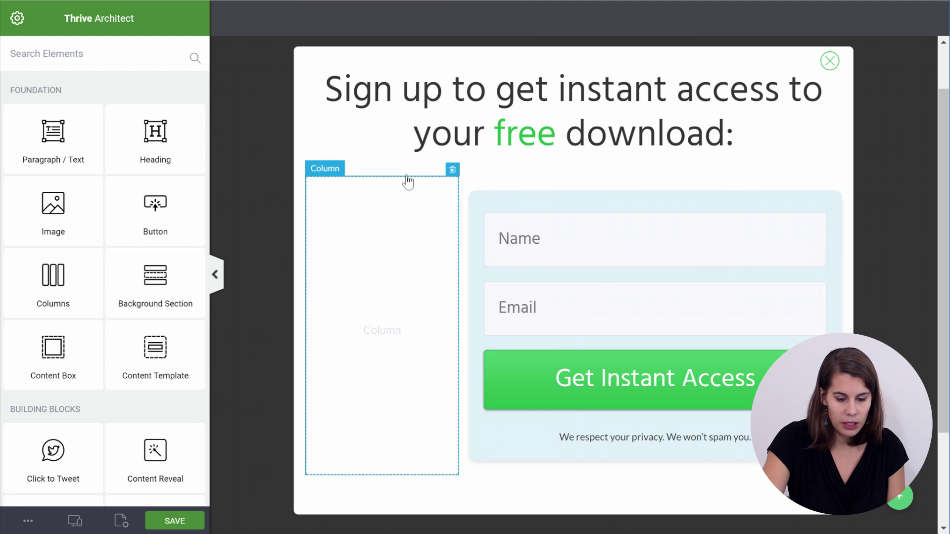
pyautogui.click(154, 71)
pyautogui.write('lis')
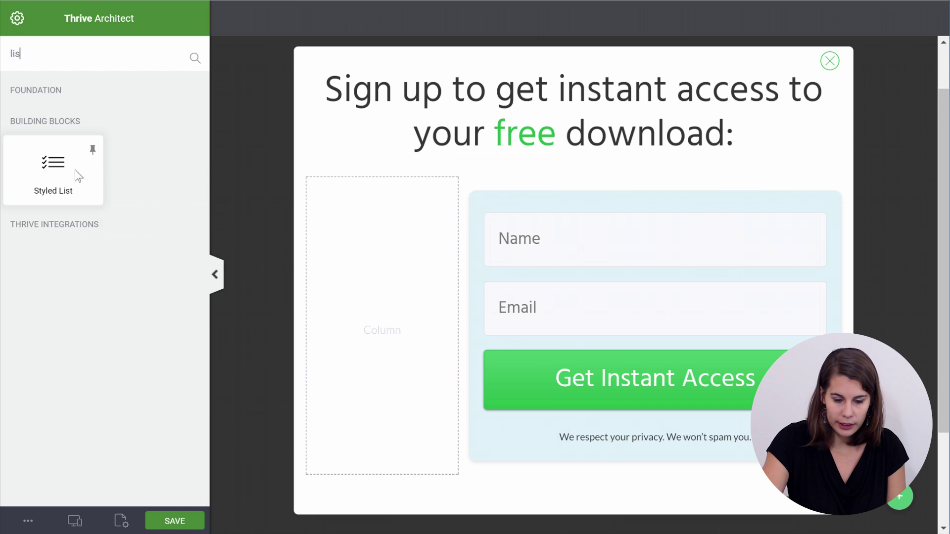
pyautogui.moveTo(76, 173); pyautogui.dragTo(399, 229)
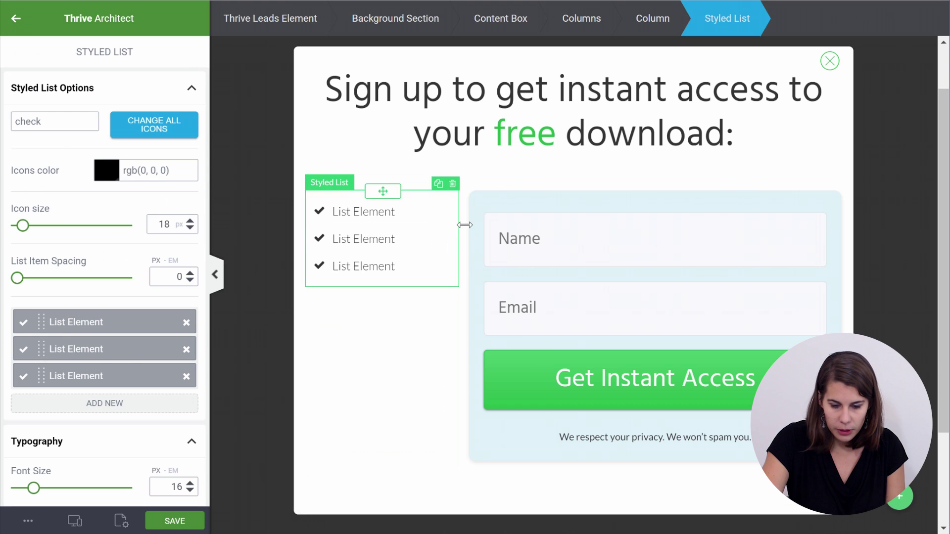
# Step: Widen the checklist column and set the list font size to 20 px
pyautogui.moveTo(469, 225); pyautogui.dragTo(531, 221)
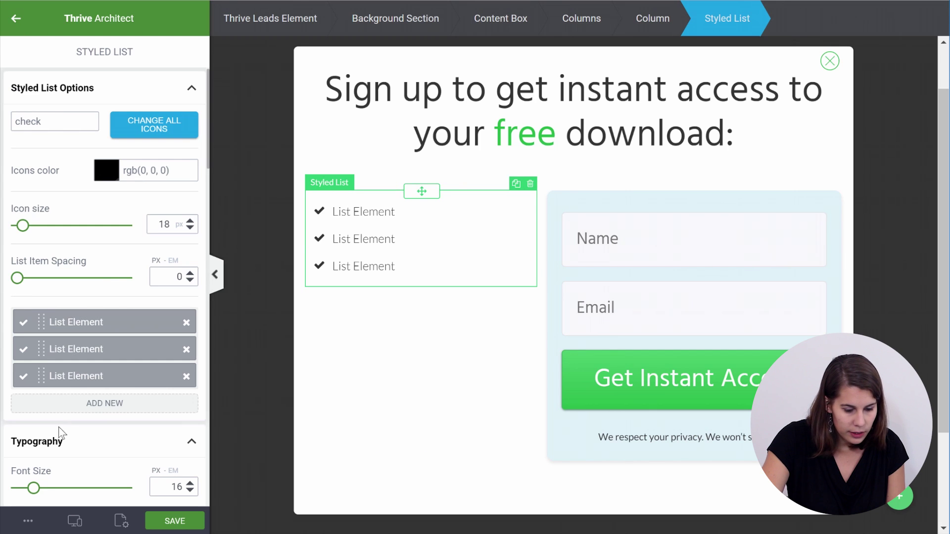
pyautogui.moveTo(33, 489); pyautogui.dragTo(39, 489)
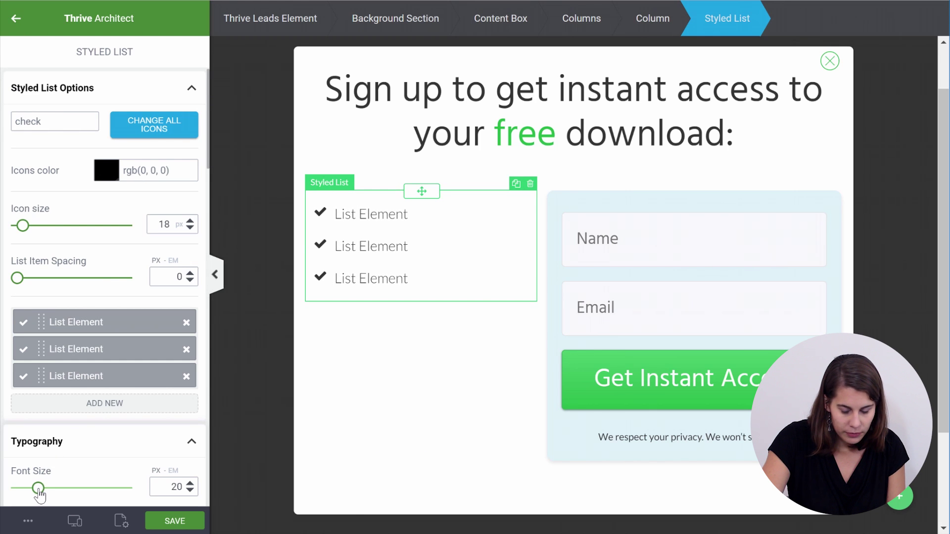
pyautogui.click(625, 366)
# Step: Save the submit button's green #4ccc6e as a favourite colour swatch
pyautogui.click(64, 191)
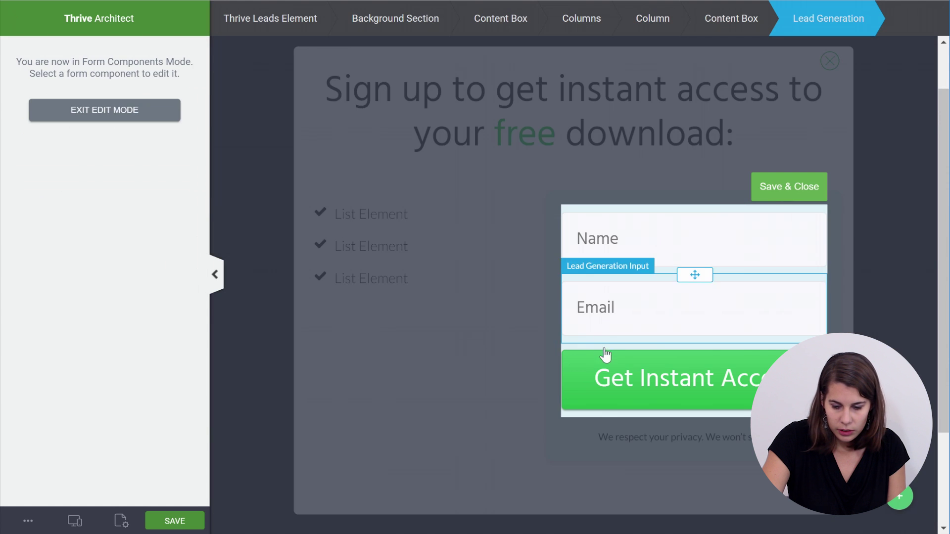
pyautogui.click(605, 354)
pyautogui.scroll(-3, 90, 341)
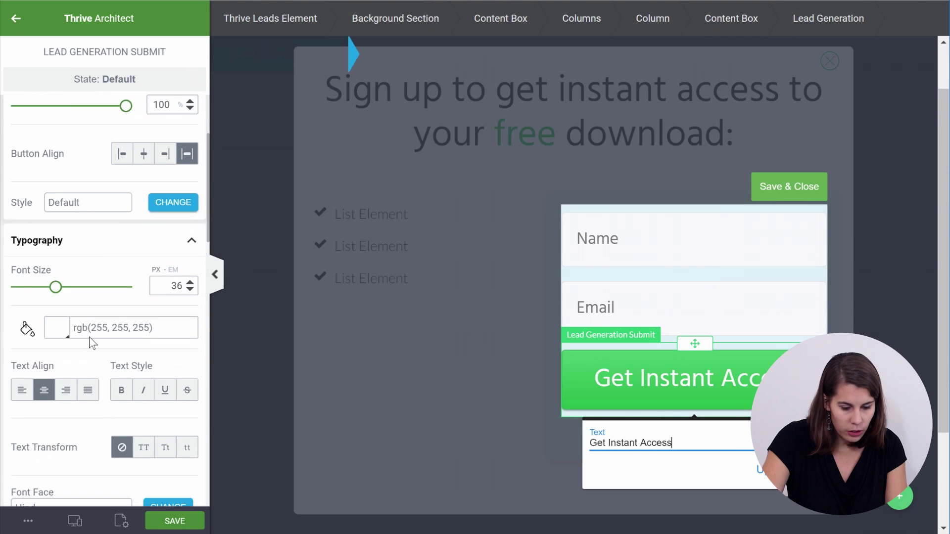
pyautogui.scroll(-14, 89, 336)
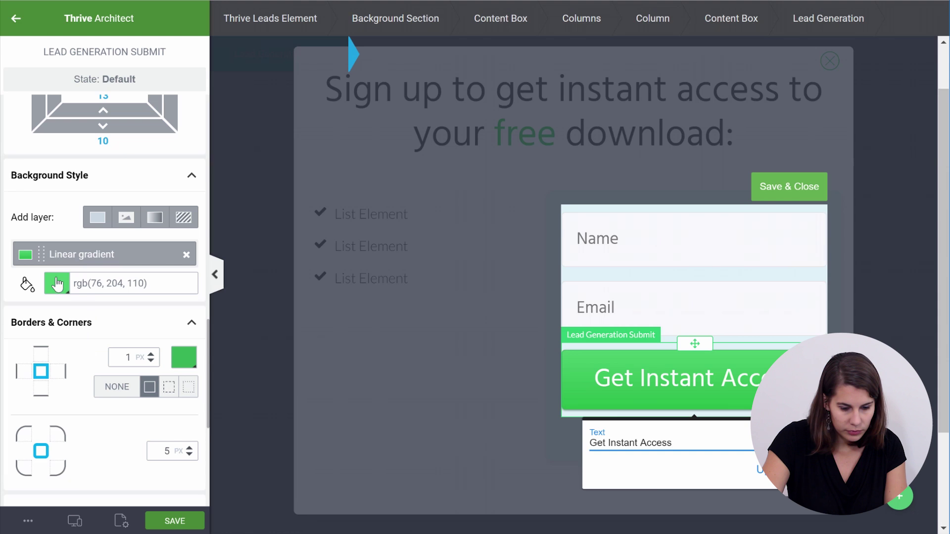
pyautogui.click(57, 284)
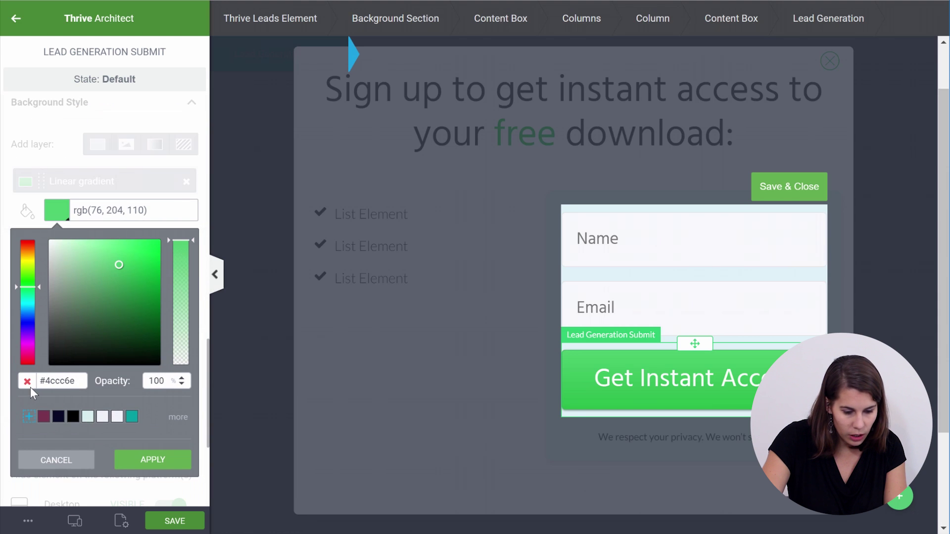
pyautogui.click(29, 417)
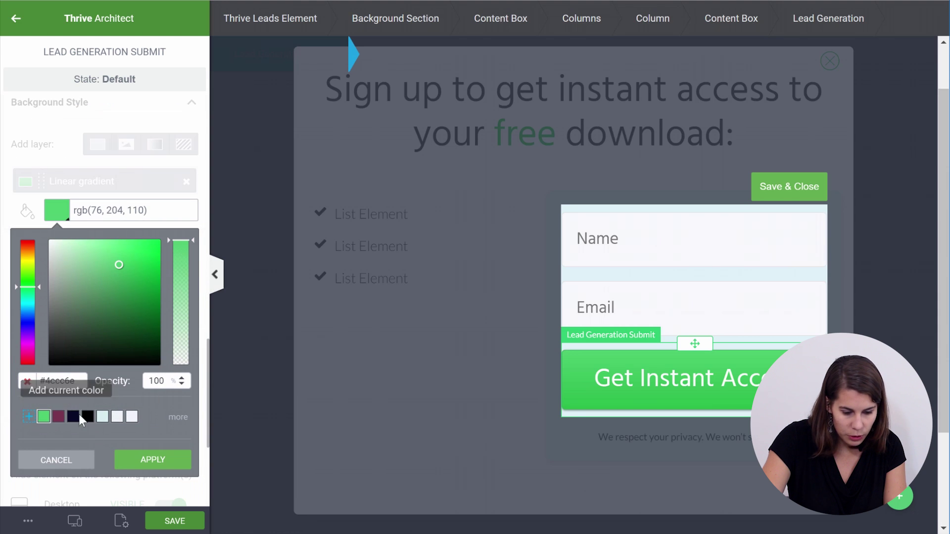
pyautogui.click(53, 461)
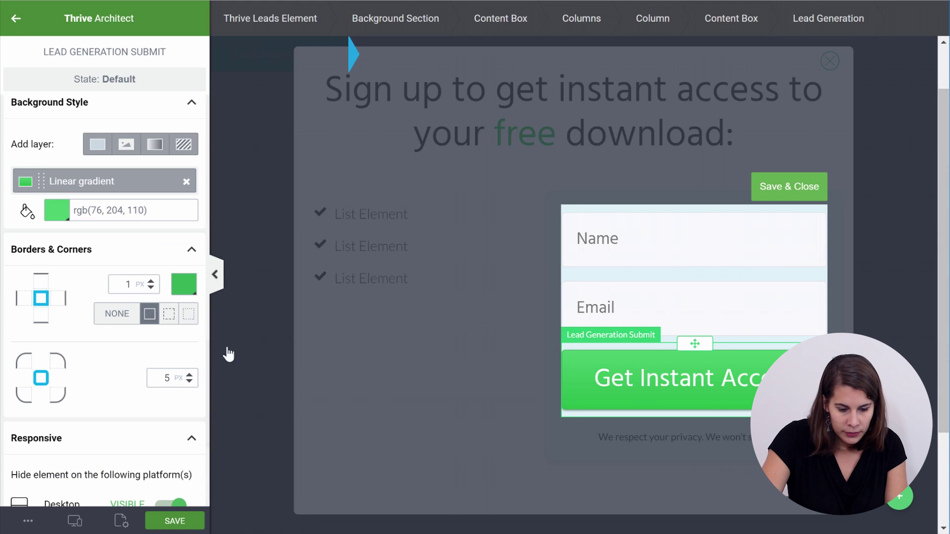
# Step: Finish editing the form components and select the first list item
pyautogui.click(499, 307)
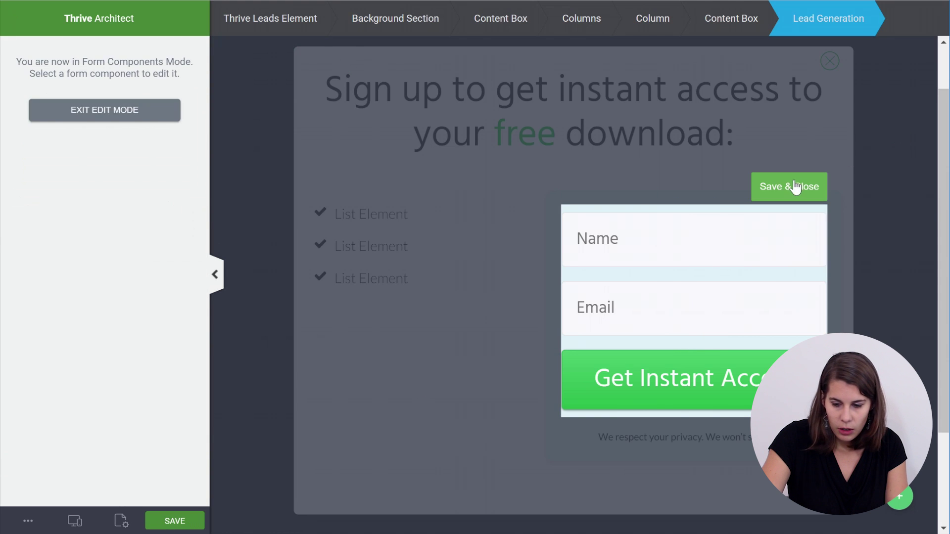
pyautogui.click(795, 187)
pyautogui.click(350, 204)
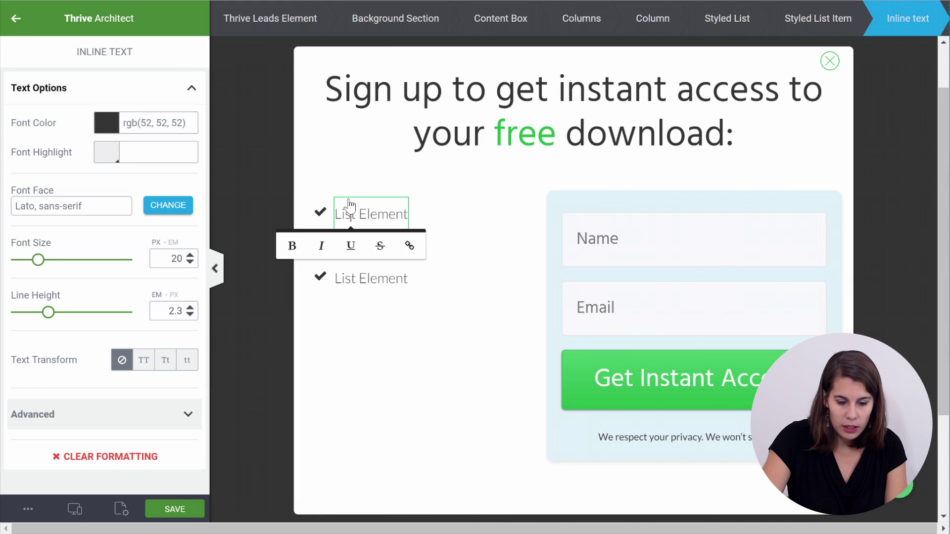
# Step: Colour the Styled List's check icons with the saved green #4ccc6e
pyautogui.click(736, 26)
pyautogui.click(106, 170)
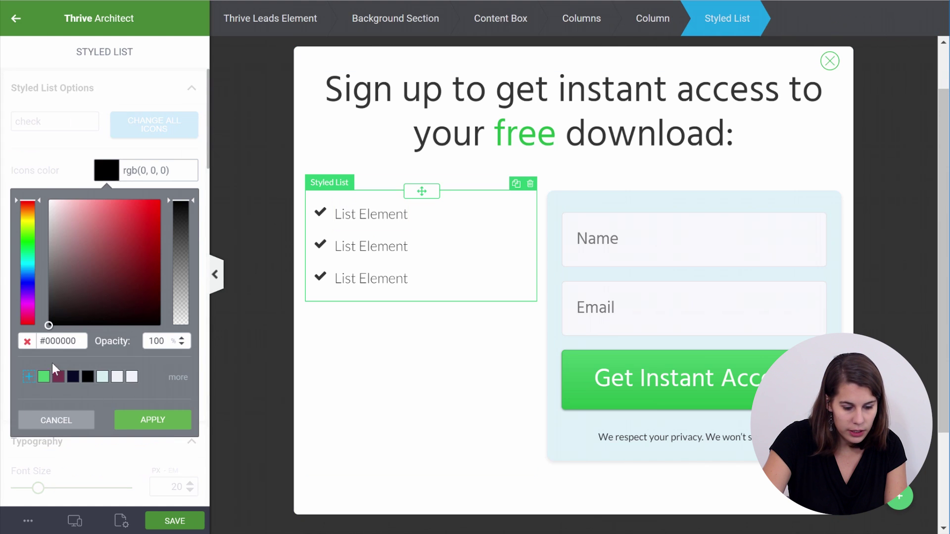
pyautogui.click(43, 376)
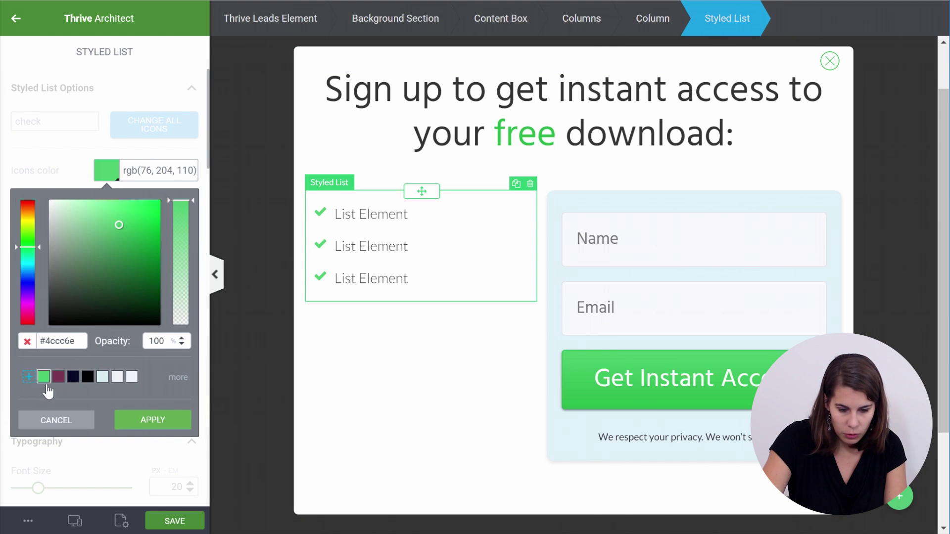
pyautogui.click(153, 420)
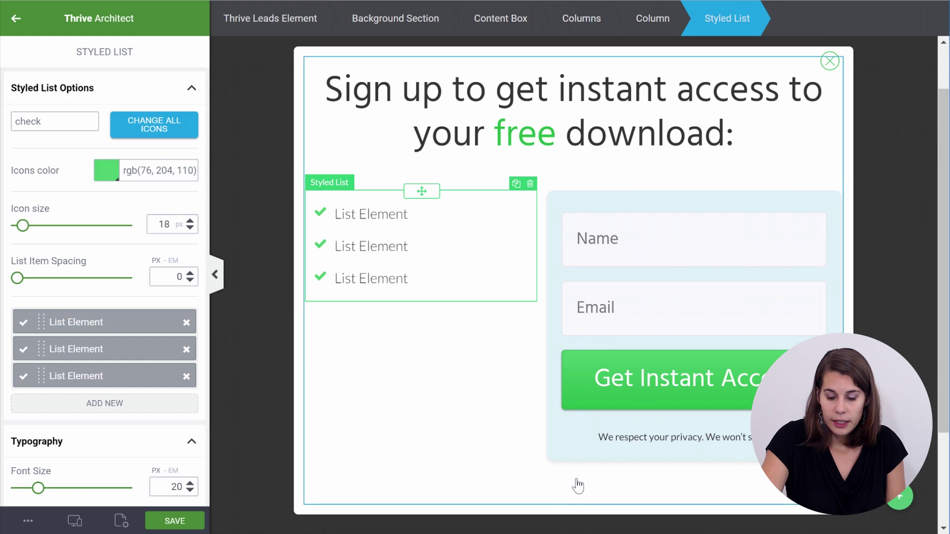
pyautogui.click(515, 488)
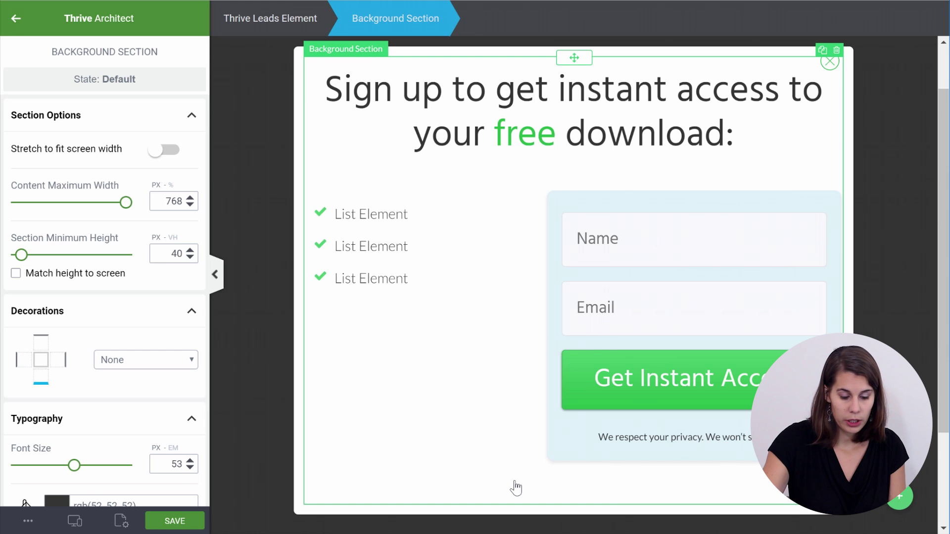
# Step: Save the design and start the 'Image no image' A/B test with automatic winner selection enabled
pyautogui.click(183, 521)
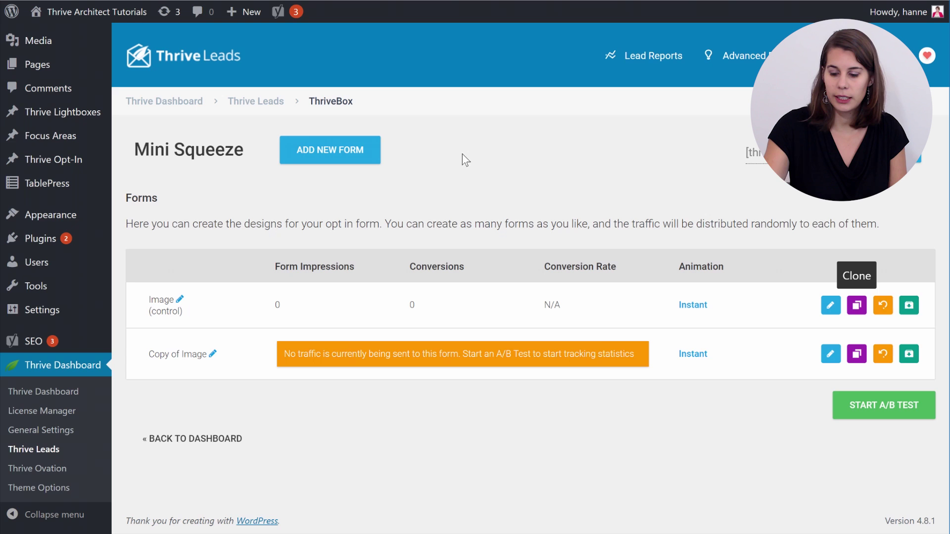
pyautogui.click(867, 413)
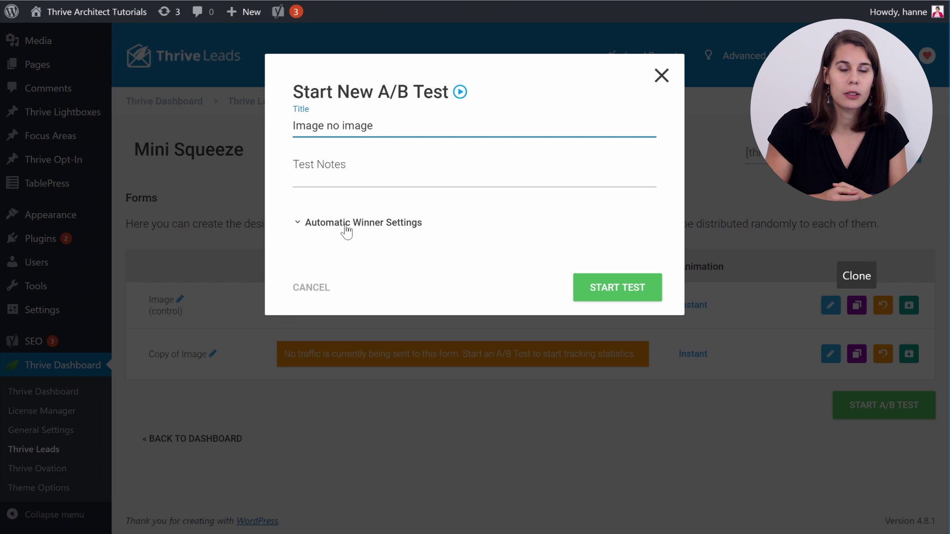
pyautogui.click(346, 225)
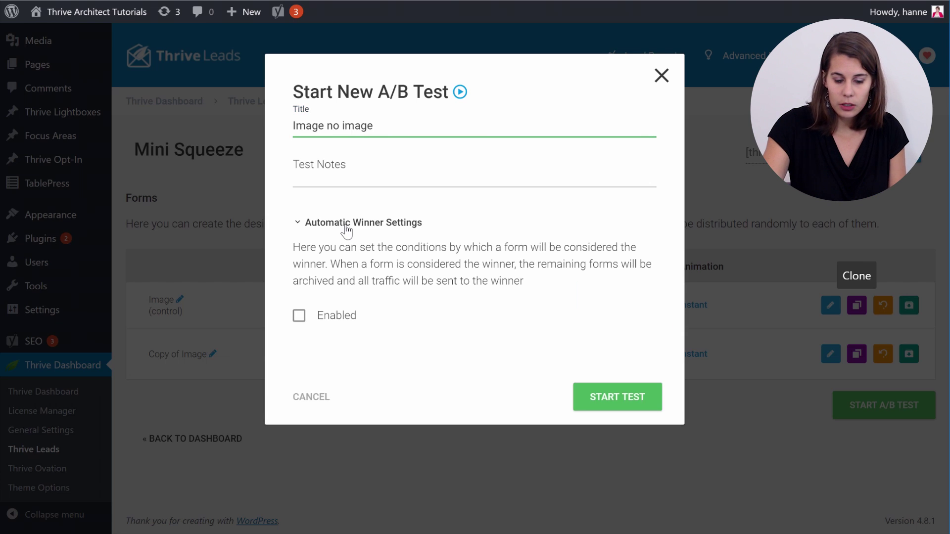
pyautogui.click(299, 317)
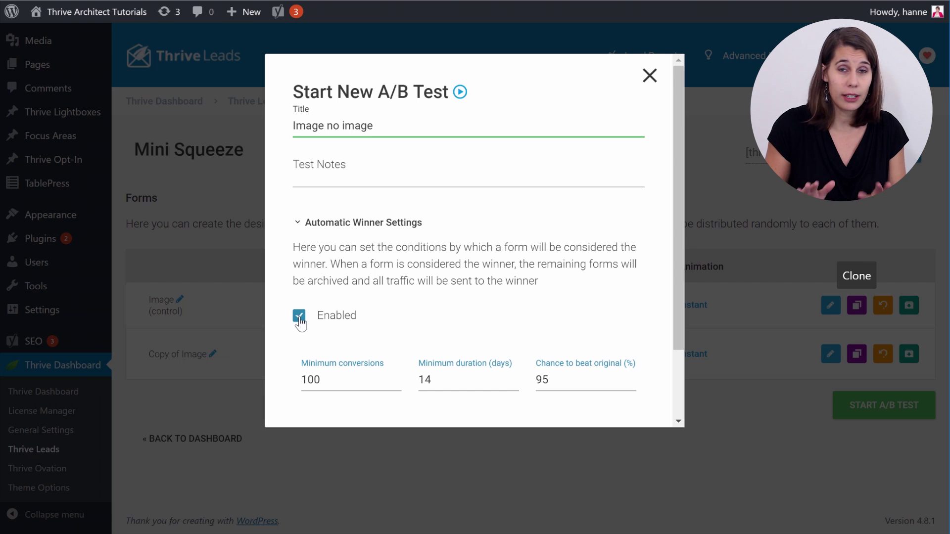
pyautogui.scroll(-2, 299, 322)
pyautogui.click(596, 406)
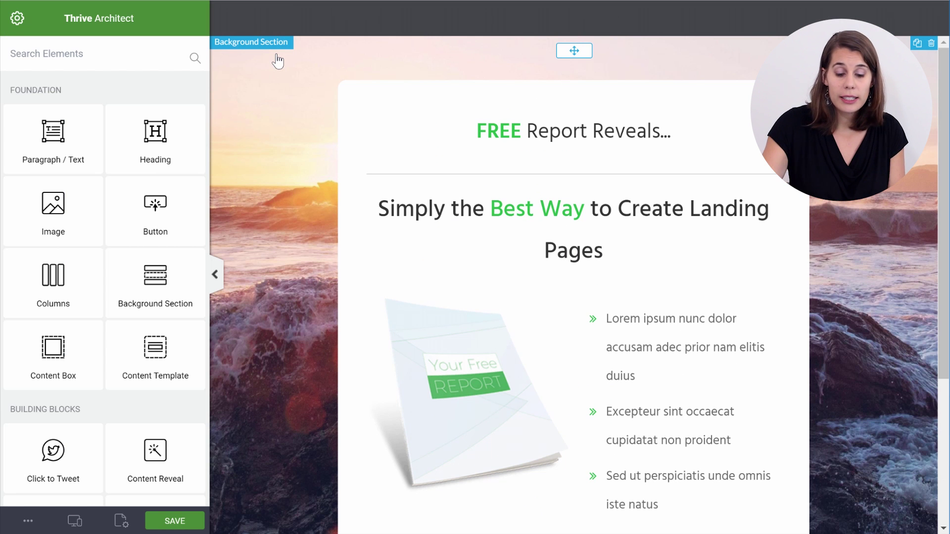
# Step: Set the Click Here to Get Instant Access button's click action to open the Mini Squeeze ThriveBox
pyautogui.scroll(-5, 287, 91)
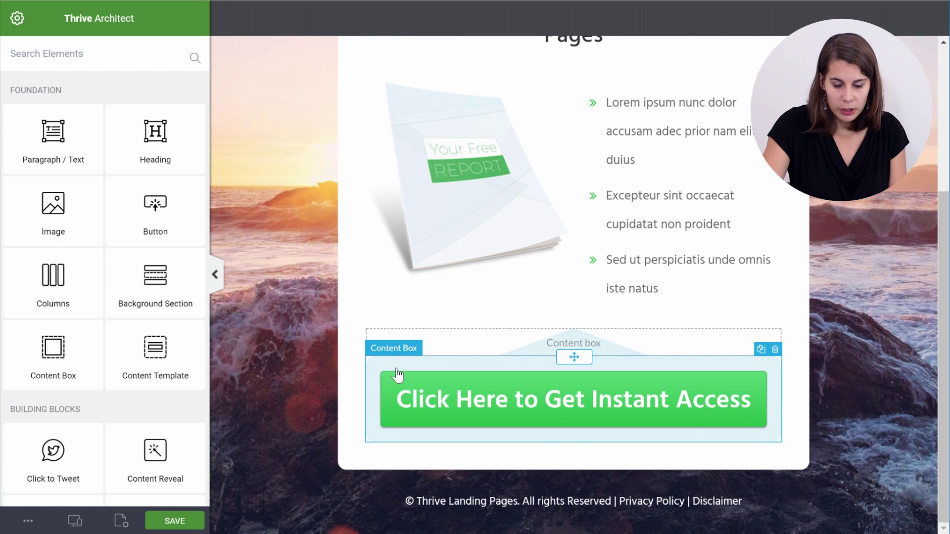
pyautogui.click(397, 381)
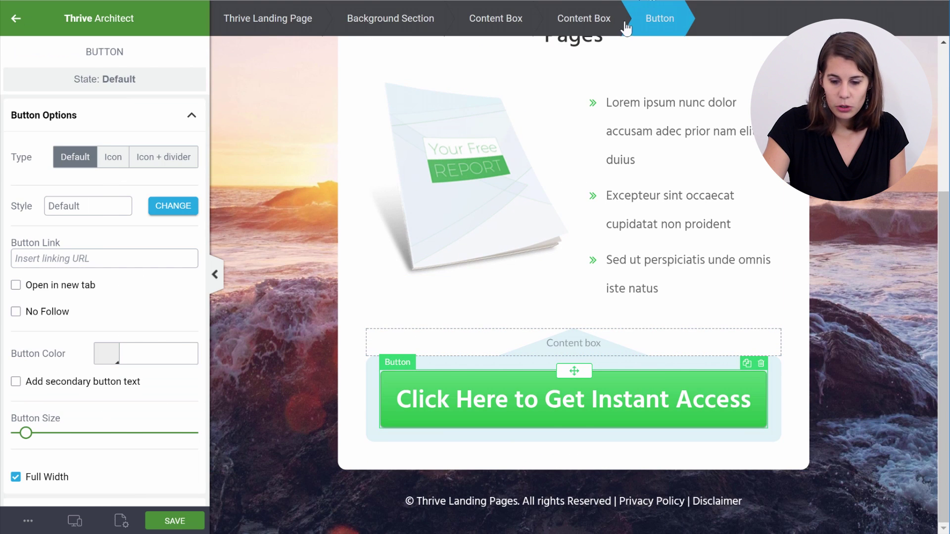
pyautogui.scroll(-10, 85, 362)
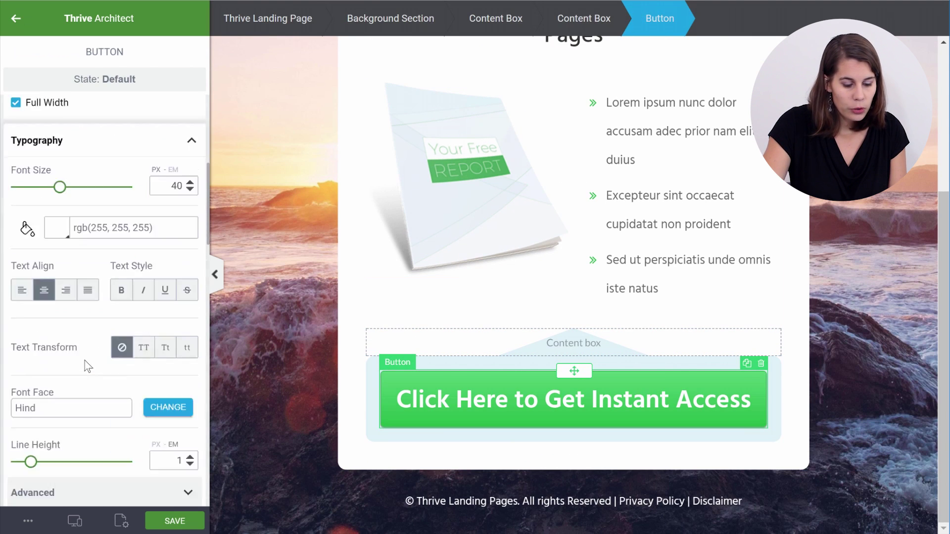
pyautogui.scroll(-10, 88, 366)
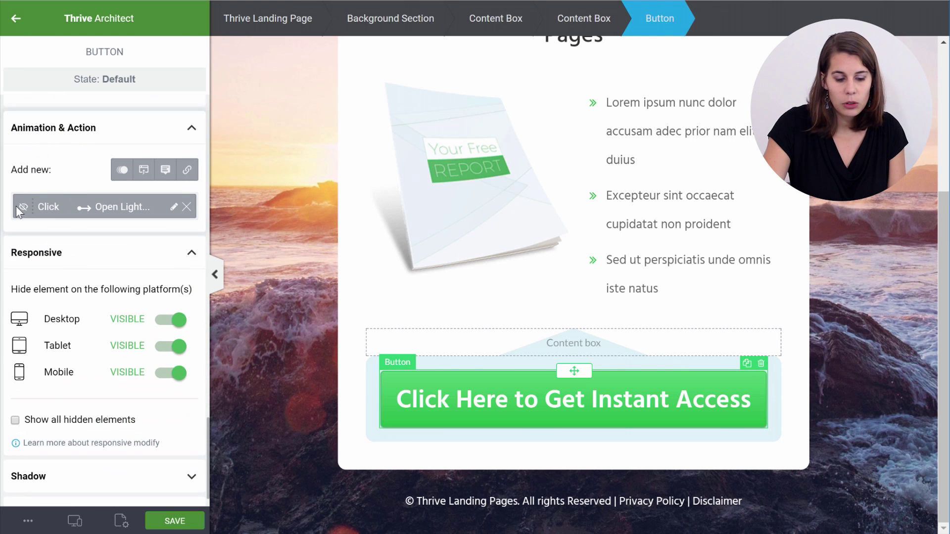
pyautogui.click(173, 206)
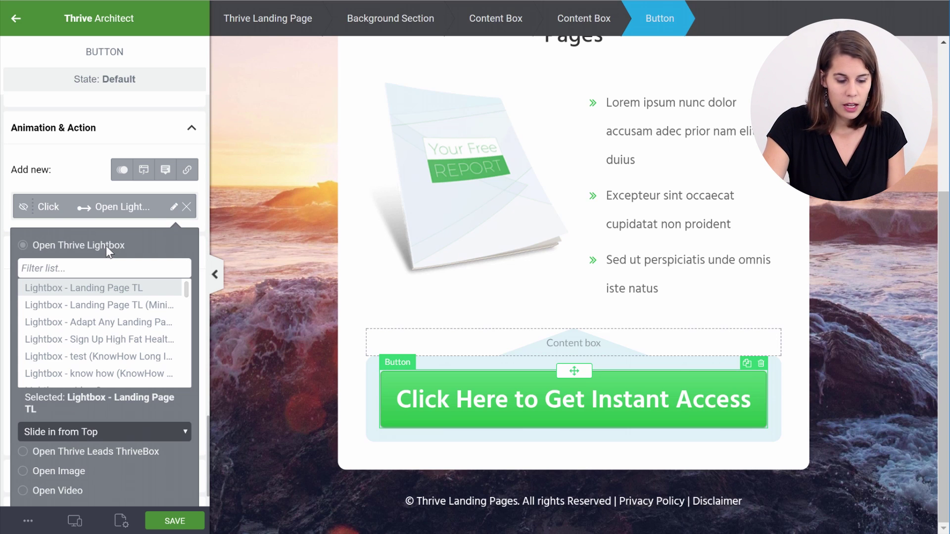
pyautogui.scroll(-5, 106, 246)
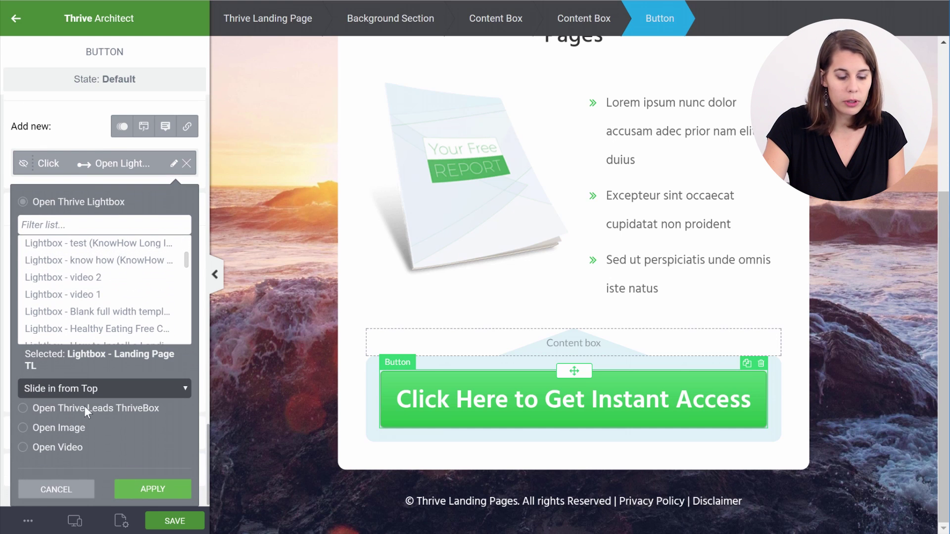
pyautogui.click(22, 409)
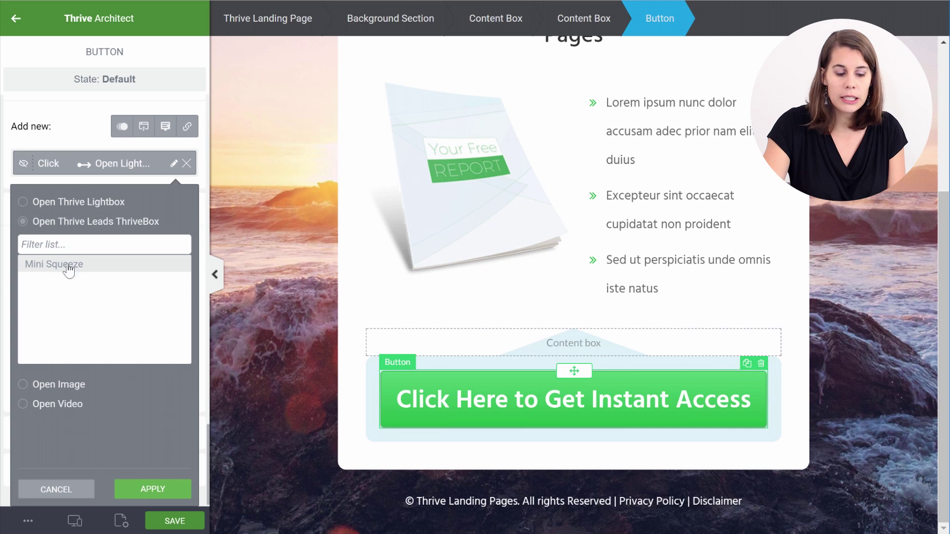
pyautogui.click(92, 270)
pyautogui.click(153, 490)
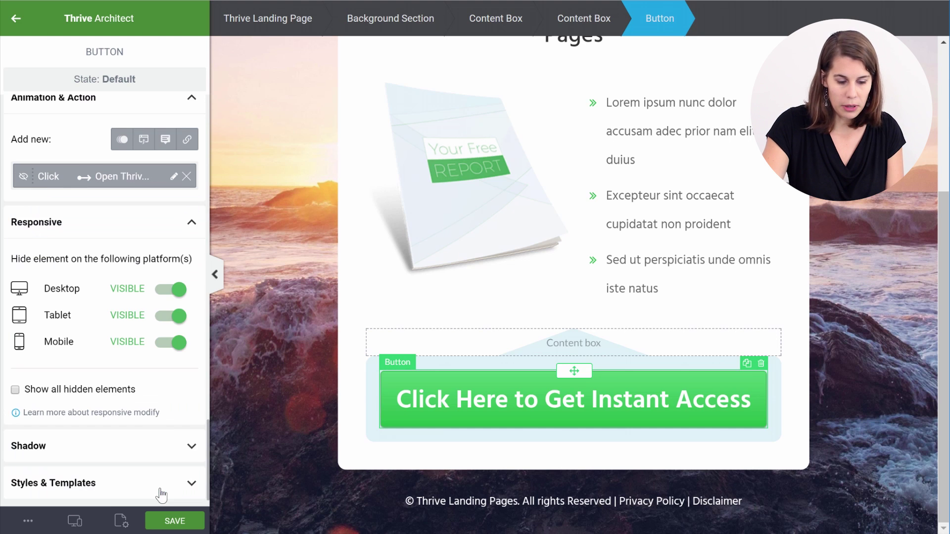
# Step: Save the landing page and test the Click Here to Get Instant Access button's sign-up popup
pyautogui.click(170, 521)
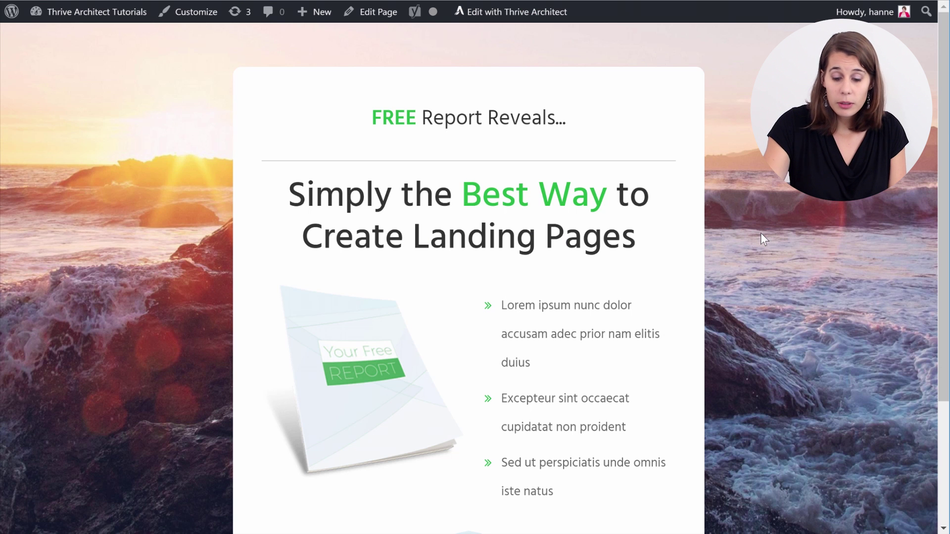
pyautogui.scroll(-3, 761, 233)
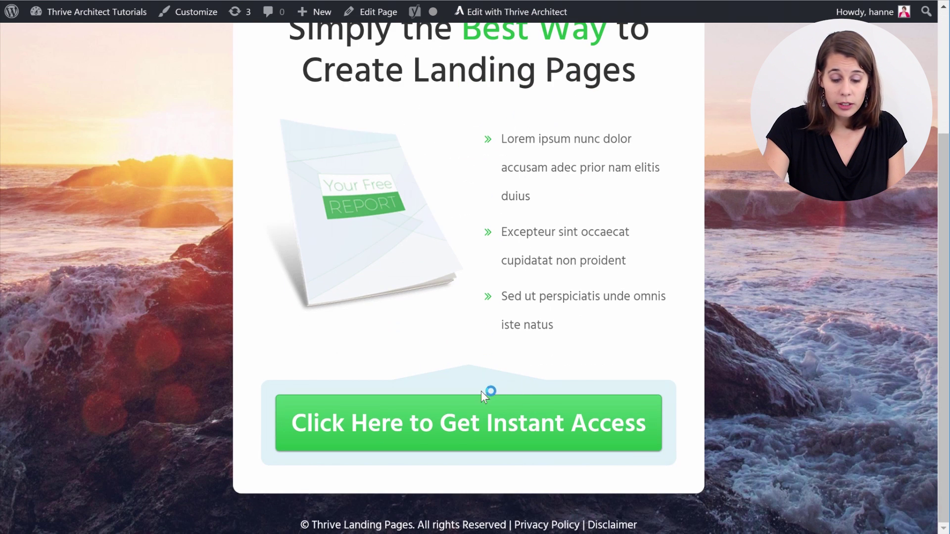
pyautogui.click(463, 416)
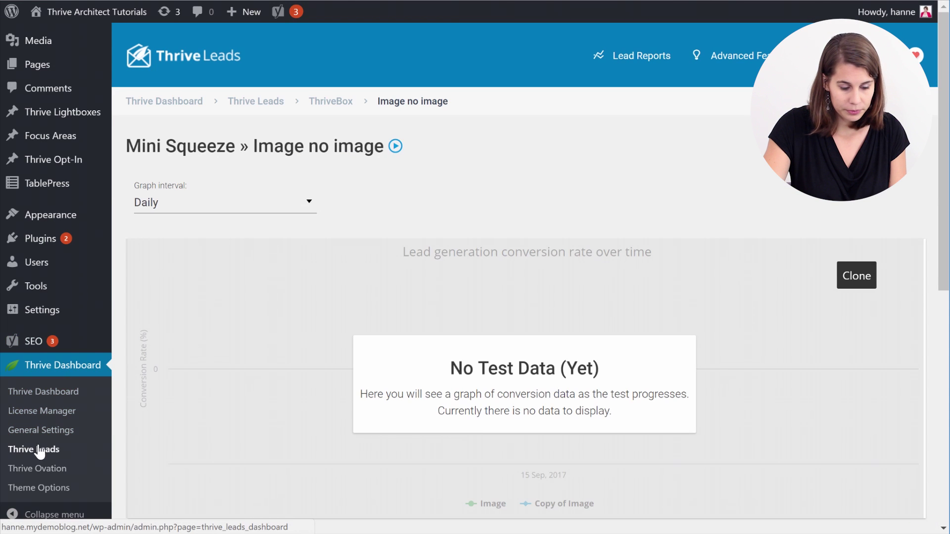
# Step: Scroll down to the form variations table of the Image no image test report
pyautogui.scroll(-3, 429, 275)
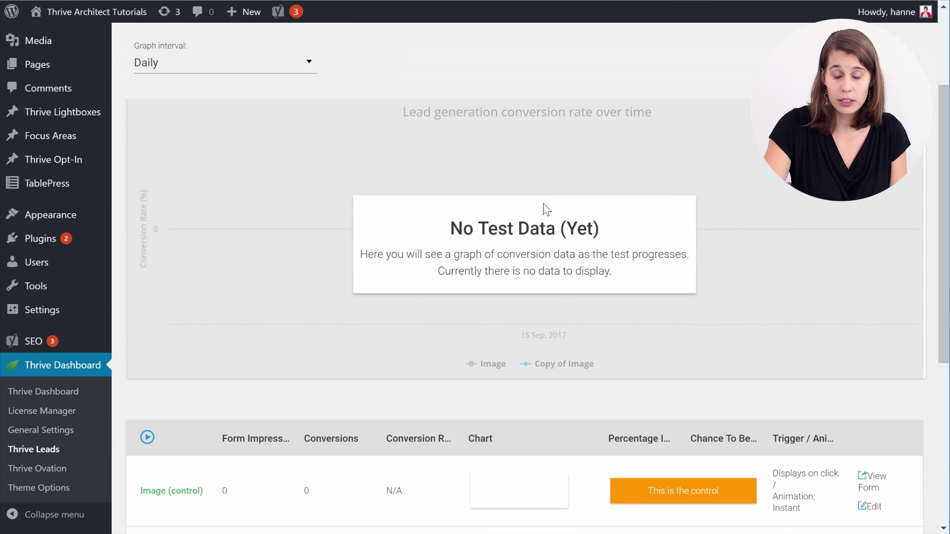